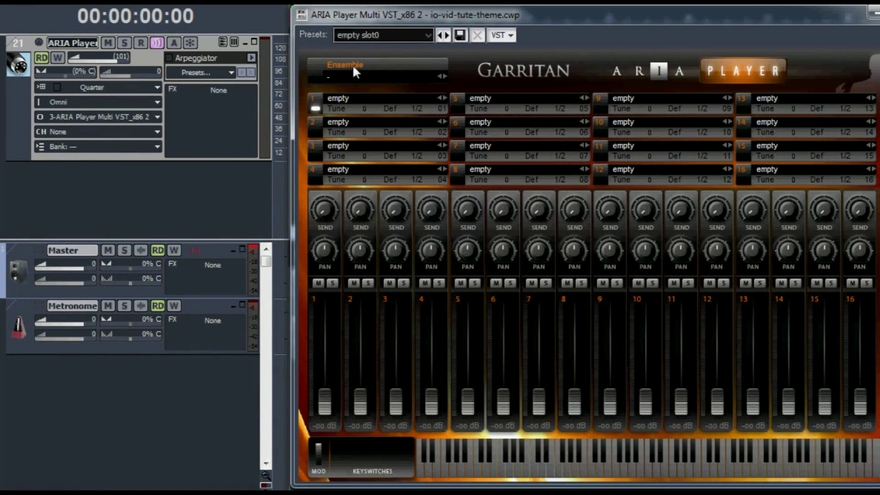
# Step: Load the Easiest Chord On The Planet ensemble from Instant Orchestra > Combos and FX
pyautogui.click(362, 77)
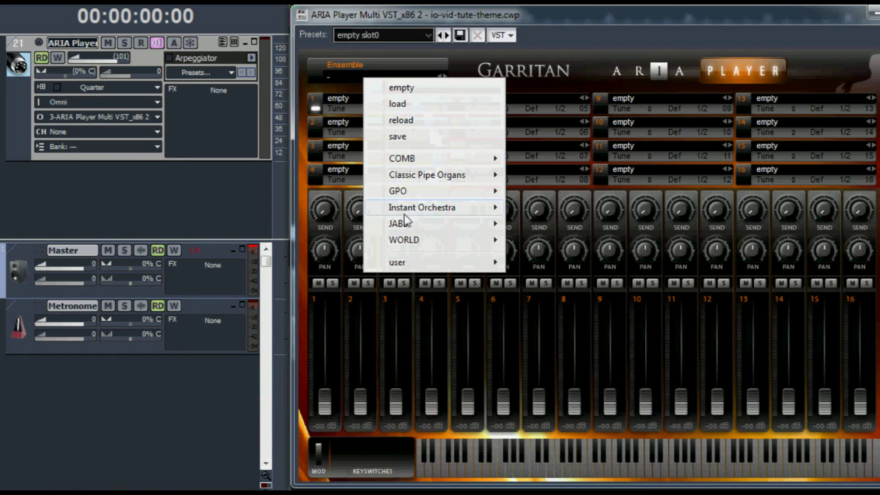
pyautogui.moveTo(403, 212)
pyautogui.moveTo(538, 213)
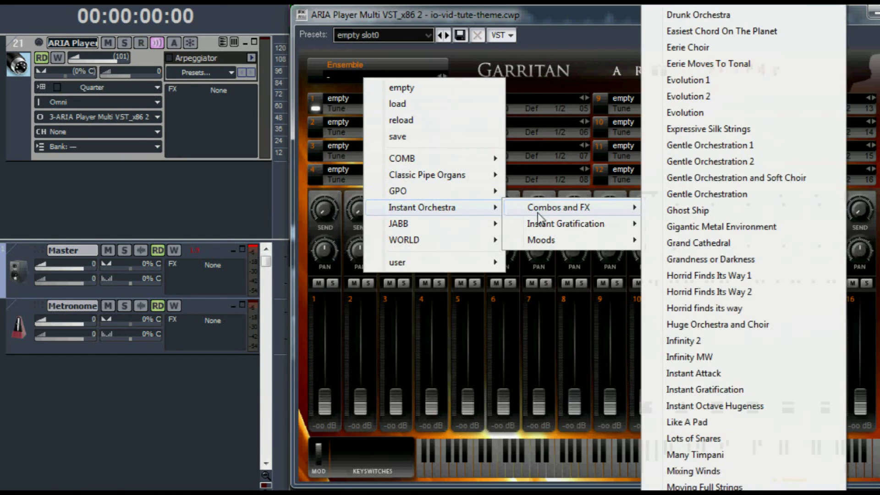
pyautogui.click(742, 33)
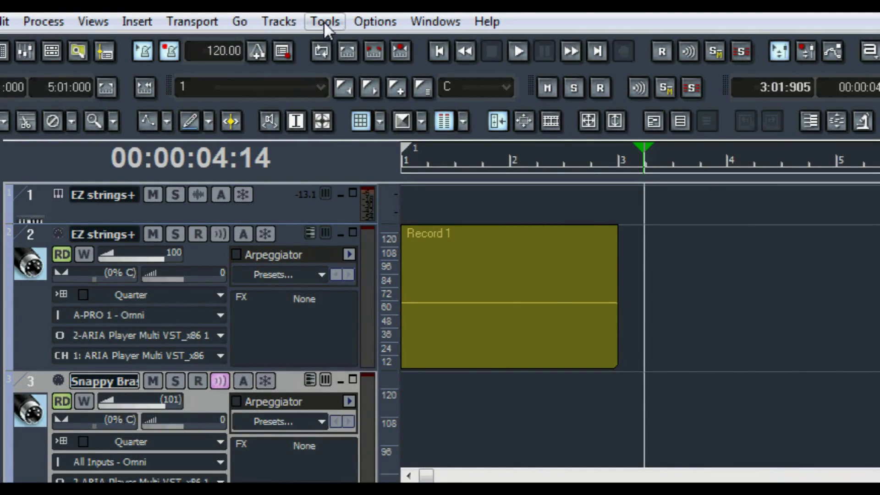
# Step: In Project options, stop zeroing controllers on play stop and set the record count-in to 2 beats
pyautogui.click(370, 23)
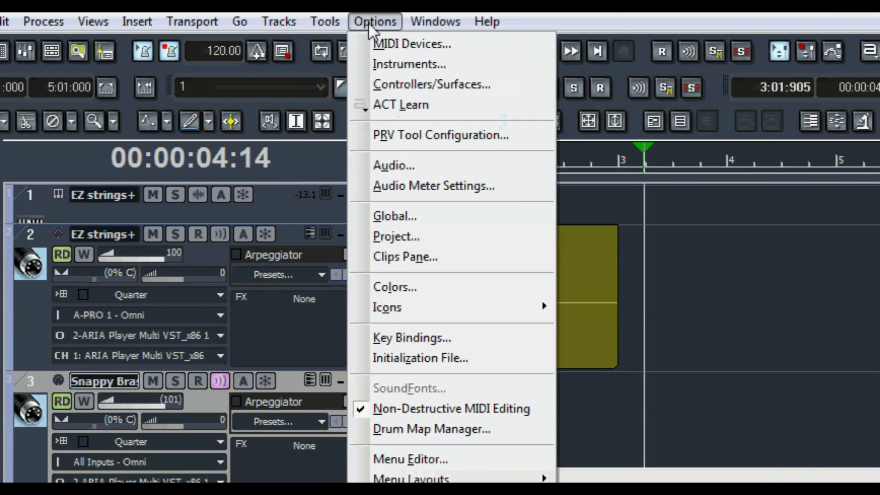
pyautogui.click(439, 242)
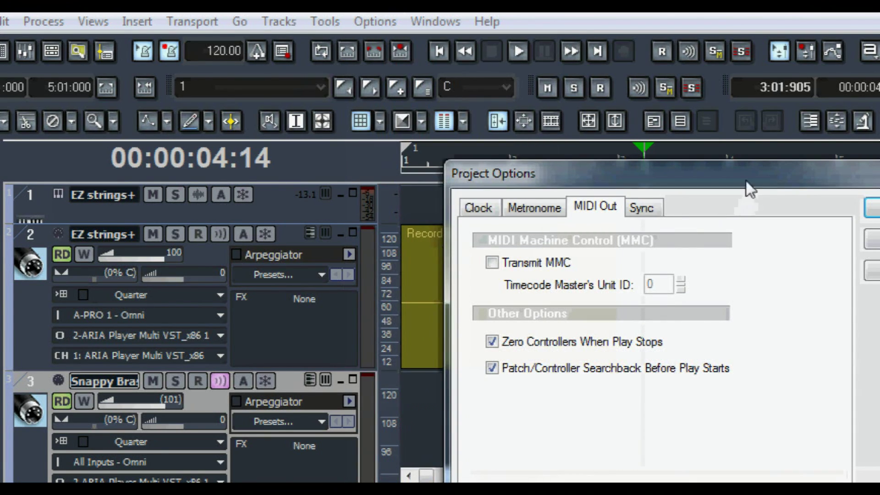
pyautogui.moveTo(727, 173); pyautogui.dragTo(574, 96)
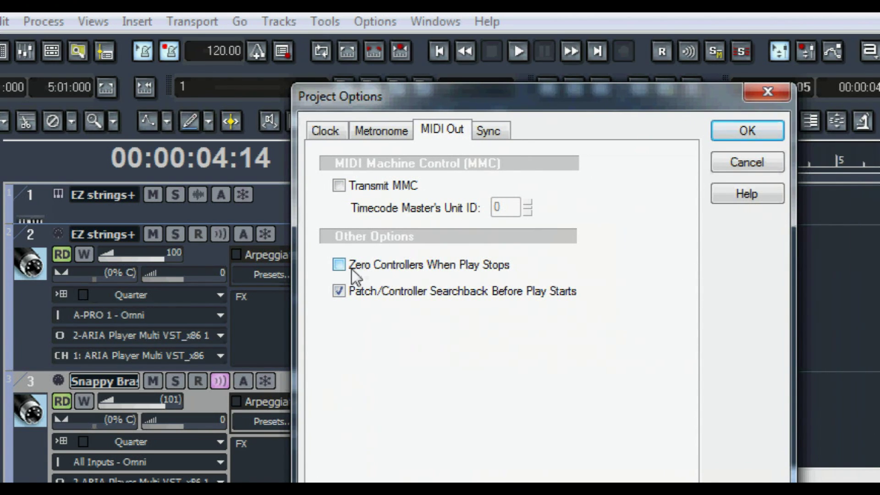
pyautogui.click(383, 134)
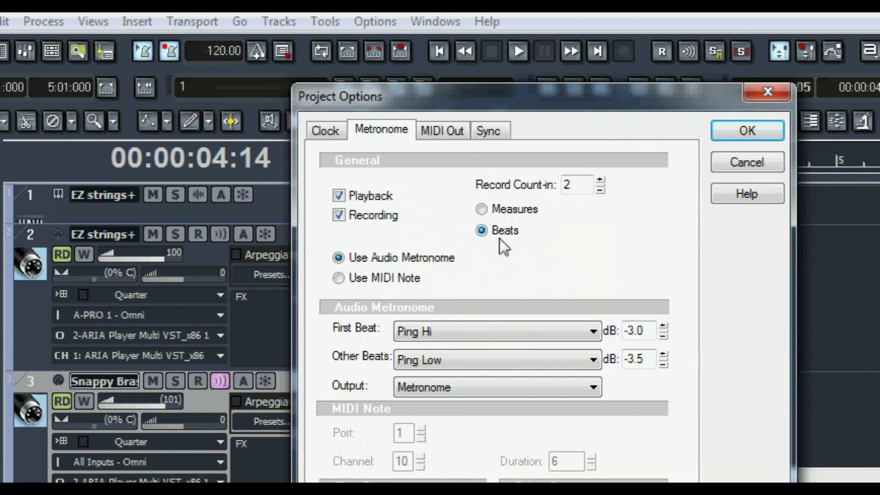
pyautogui.click(601, 189)
pyautogui.click(601, 182)
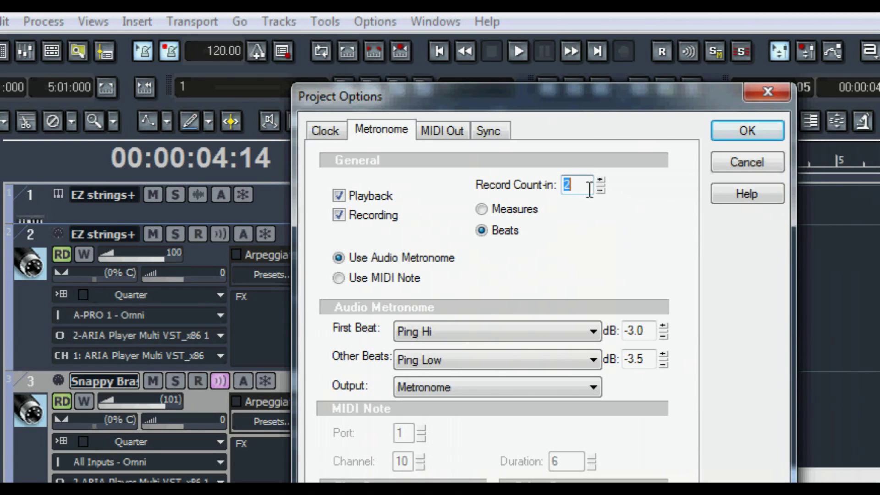
pyautogui.click(746, 132)
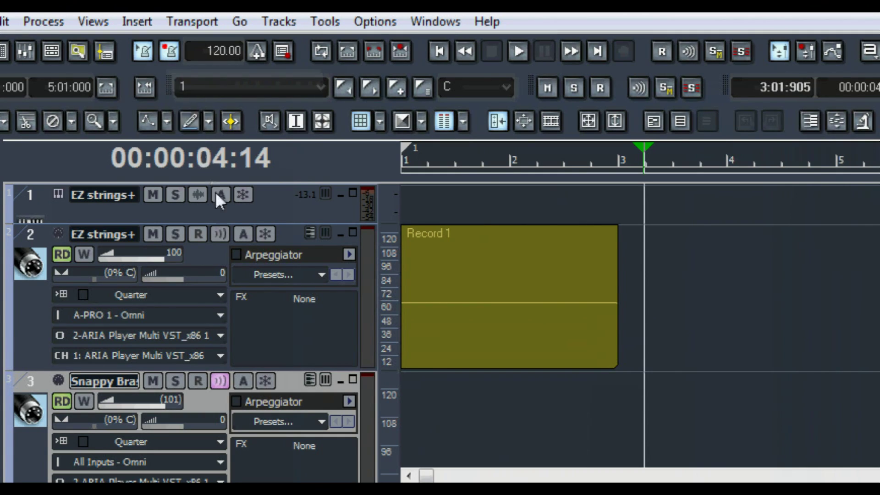
# Step: Arm the Snappy Brass track and play the strings from the start to check
pyautogui.click(197, 381)
pyautogui.press('w')
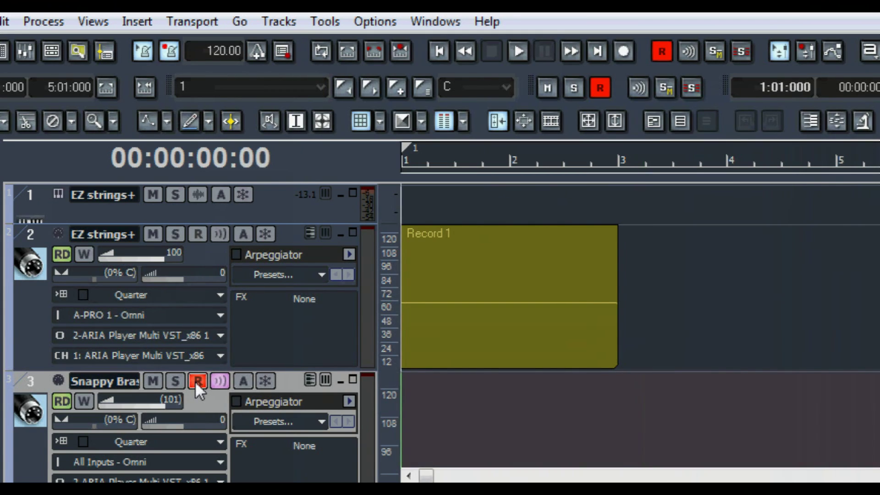
pyautogui.press('space')
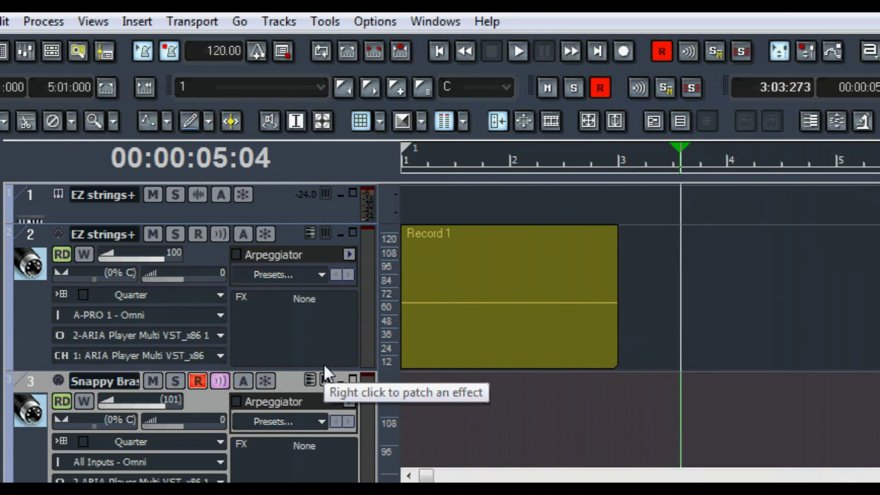
pyautogui.press('space')
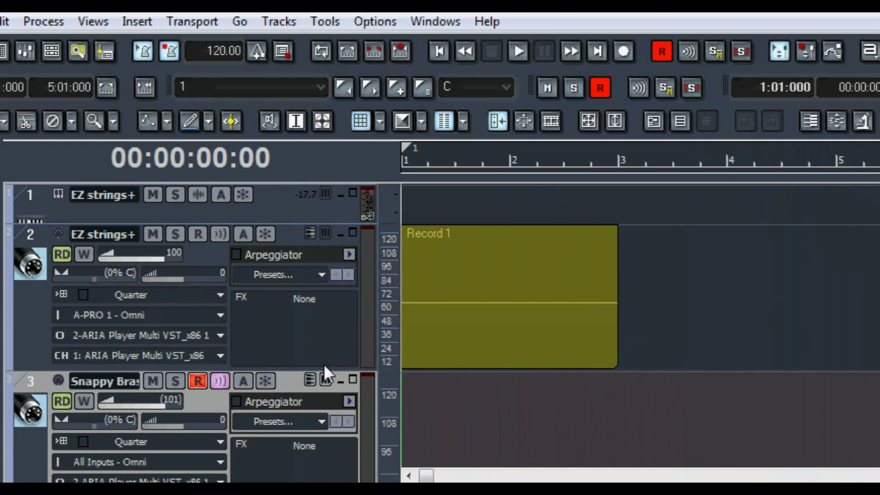
# Step: Record the brass theme as a new Record 1 clip
pyautogui.press('r')
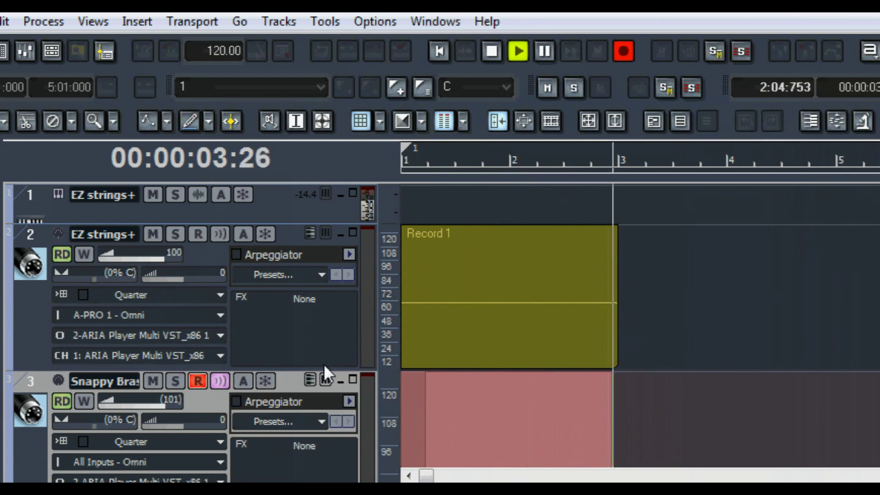
pyautogui.press('space')
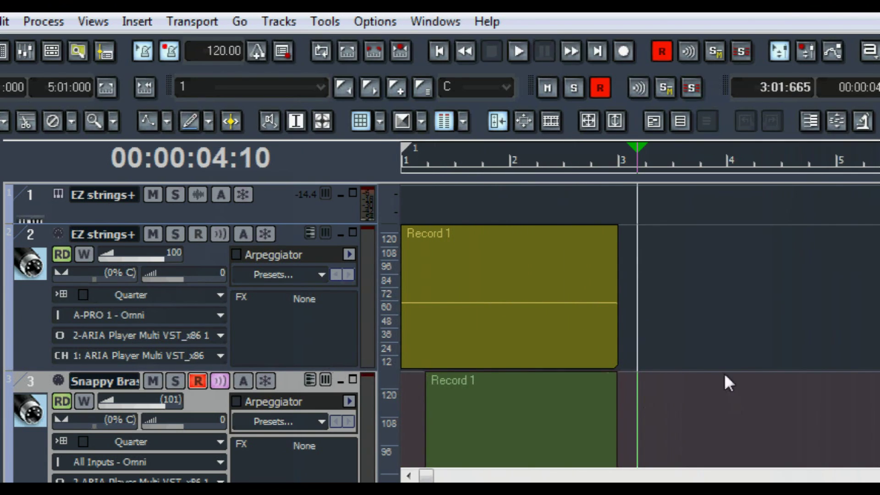
pyautogui.scroll(-1, 724, 373)
# Step: Enlarge the piano roll, turn off Snap to Grid and choose the Select tool
pyautogui.scroll(-1, 723, 372)
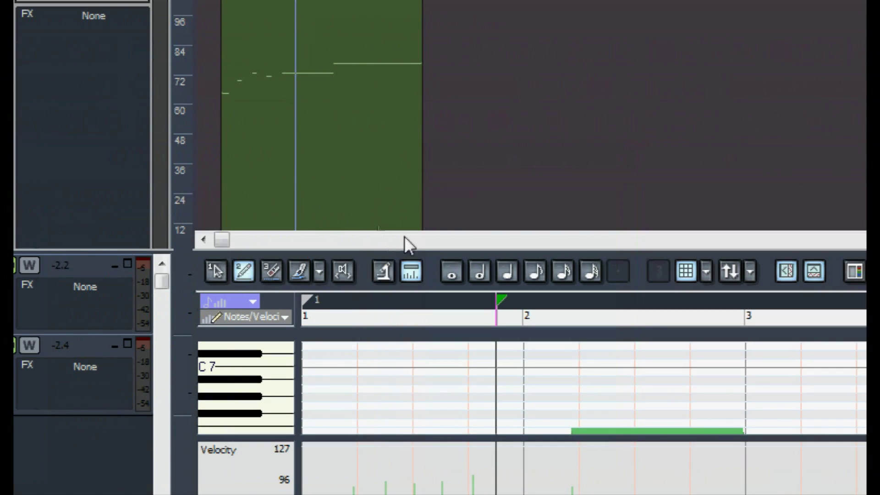
pyautogui.moveTo(420, 249); pyautogui.dragTo(419, 42)
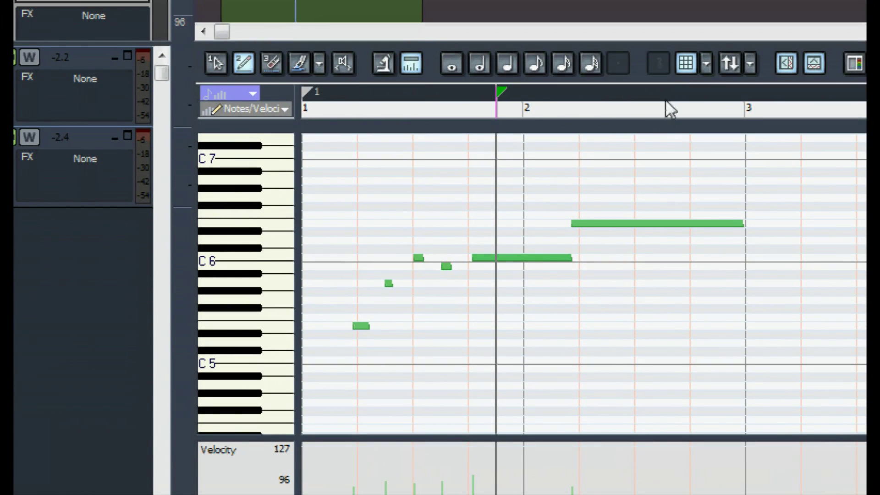
pyautogui.click(689, 64)
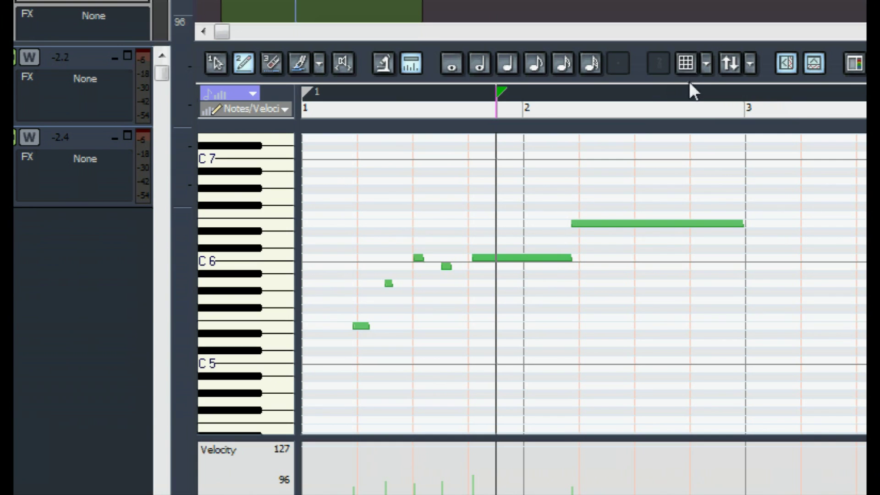
pyautogui.click(209, 66)
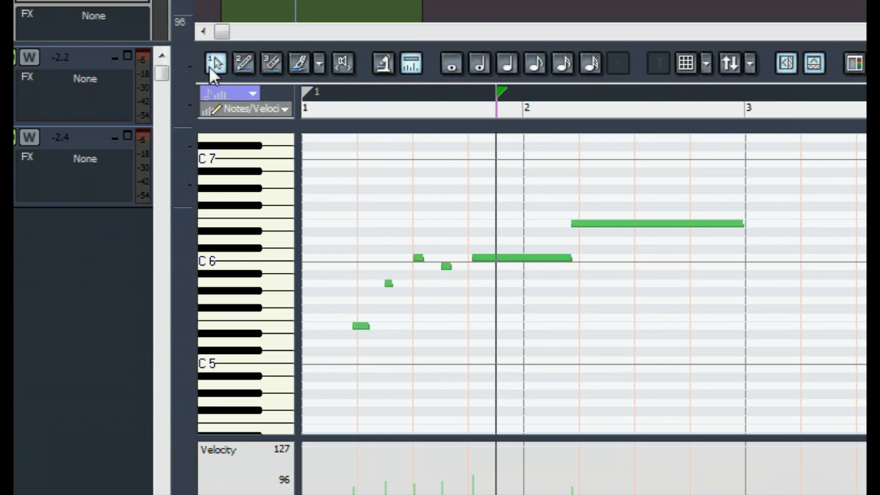
# Step: Nudge the E5, C6 and high notes in time, lengthen the C6 note, and play back
pyautogui.click(364, 327)
pyautogui.moveTo(364, 328); pyautogui.dragTo(364, 330)
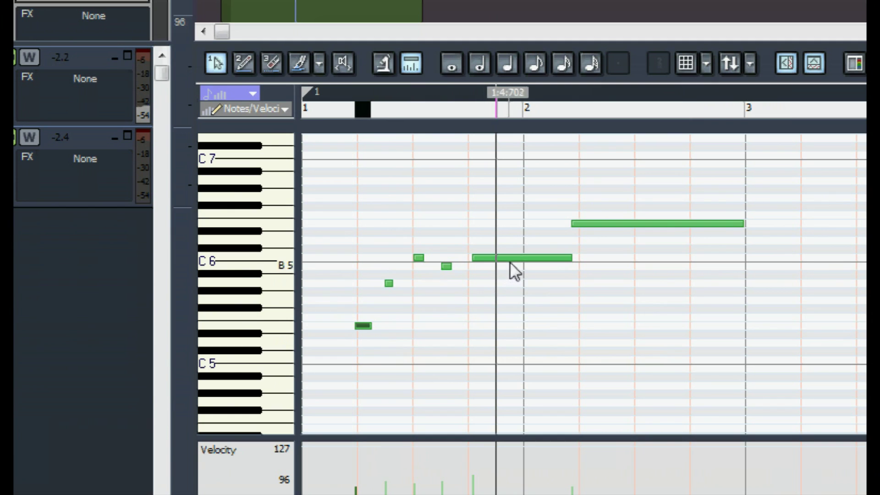
pyautogui.moveTo(511, 257); pyautogui.dragTo(505, 257)
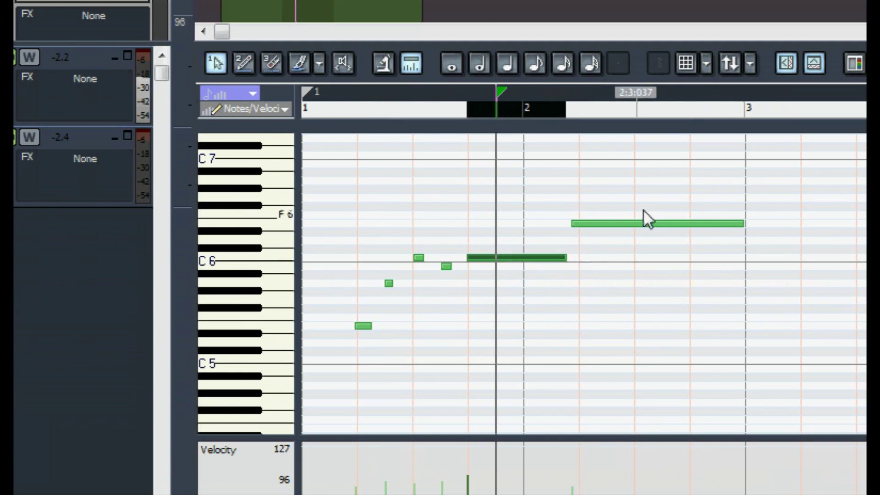
pyautogui.moveTo(625, 222); pyautogui.dragTo(633, 222)
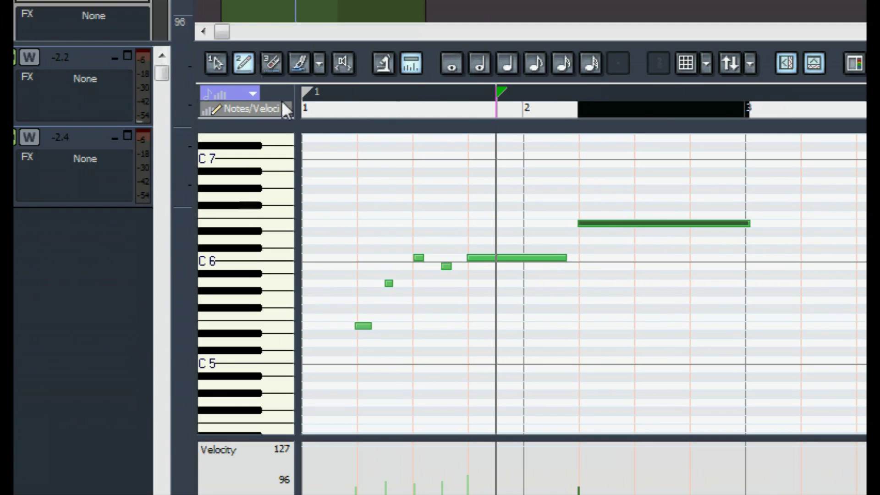
pyautogui.moveTo(562, 257); pyautogui.dragTo(584, 270)
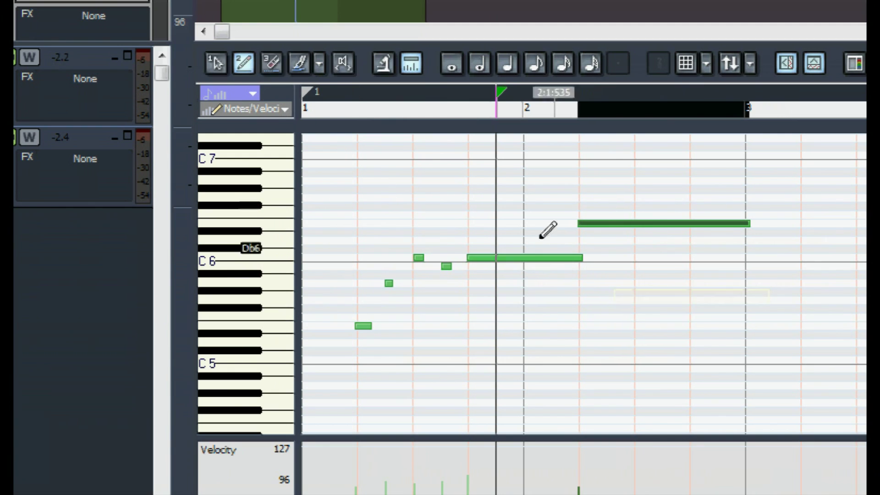
pyautogui.click(339, 115)
pyautogui.press('space')
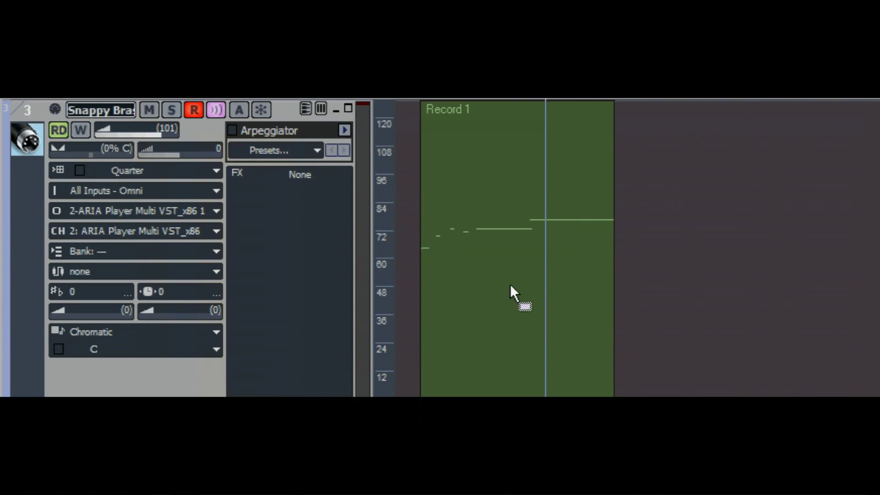
# Step: Copy the brass clip to repeat from bar 3, then view the EZ strings+ notes in the piano roll
pyautogui.click(510, 285)
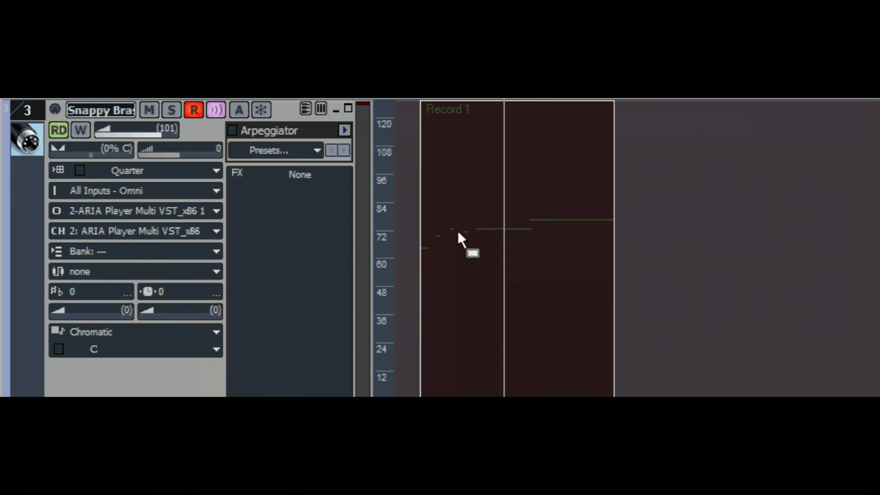
pyautogui.moveTo(458, 233); pyautogui.dragTo(647, 247)
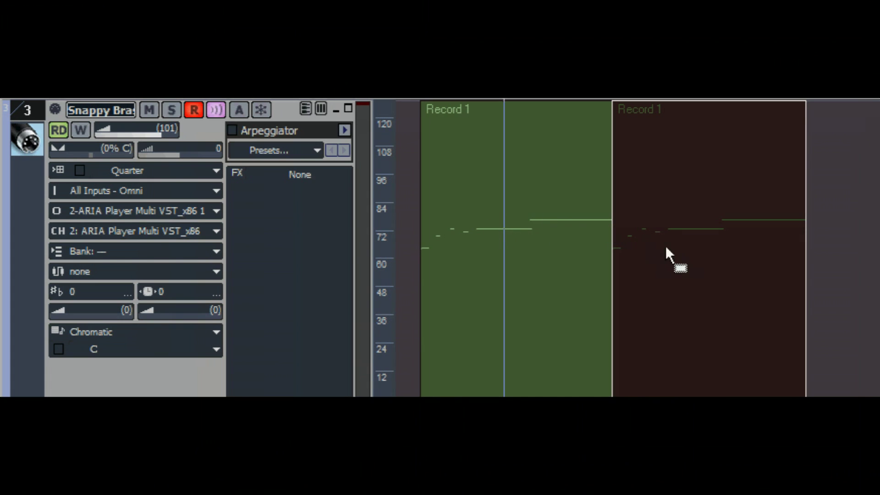
pyautogui.doubleClick(525, 244)
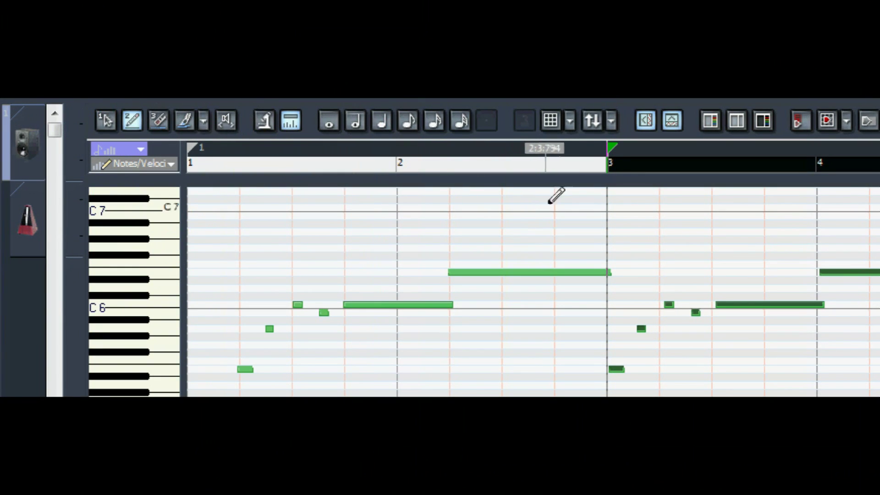
pyautogui.click(591, 120)
pyautogui.click(489, 286)
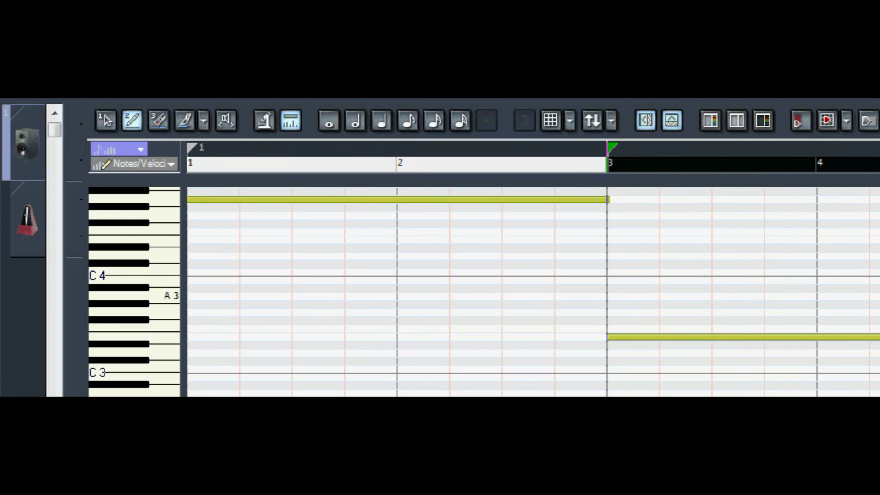
pyautogui.press('space')
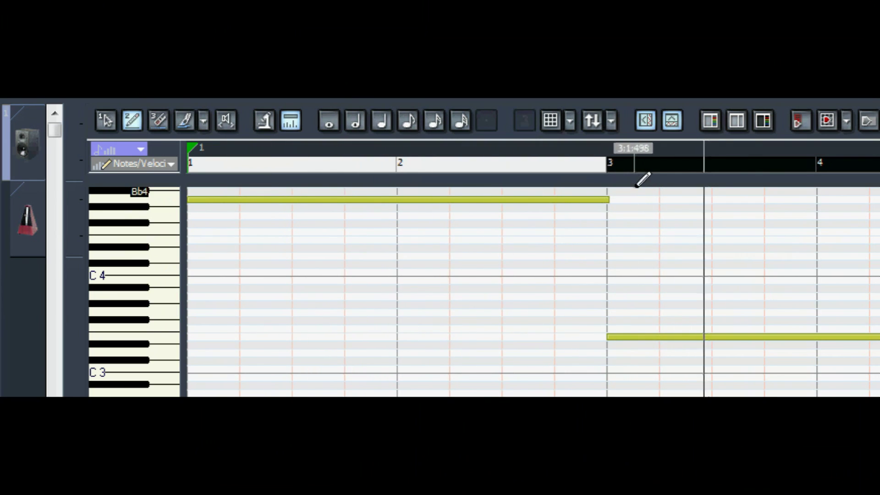
# Step: Show the Snappy Brass notes and shift the repeated theme's notes later in time
pyautogui.press('space')
pyautogui.click(597, 122)
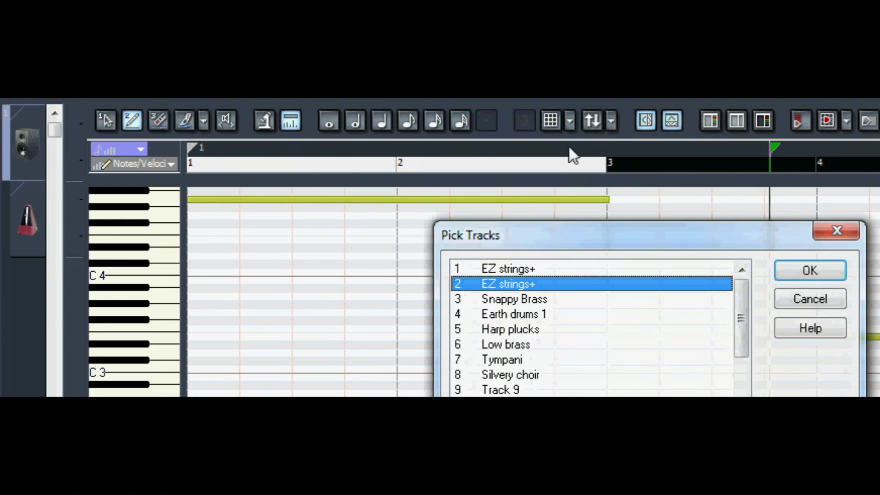
pyautogui.click(515, 300)
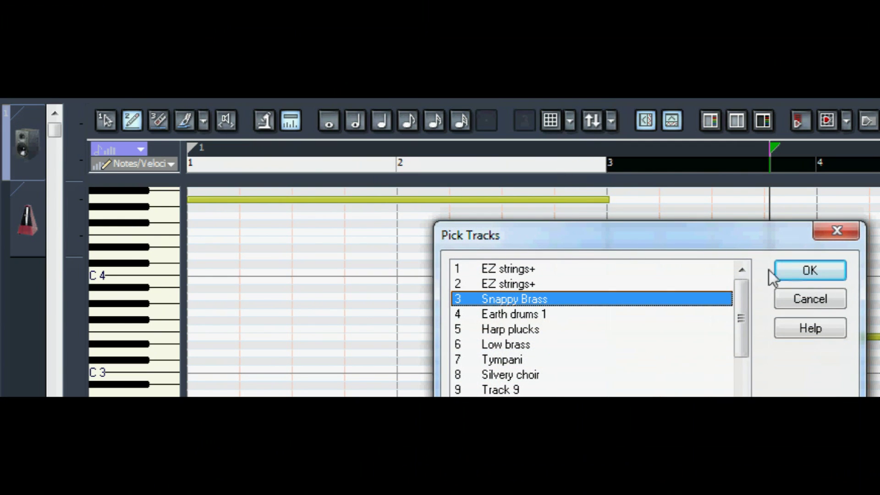
pyautogui.click(798, 271)
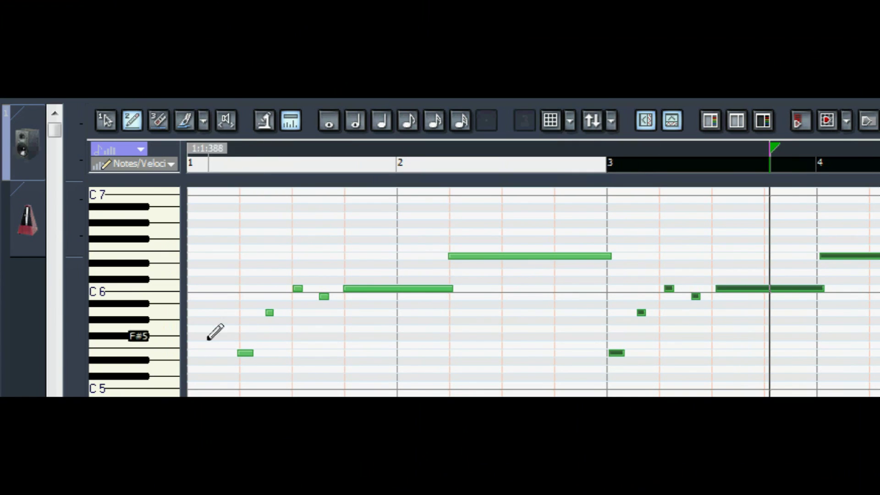
pyautogui.click(105, 115)
pyautogui.moveTo(613, 353); pyautogui.dragTo(665, 352)
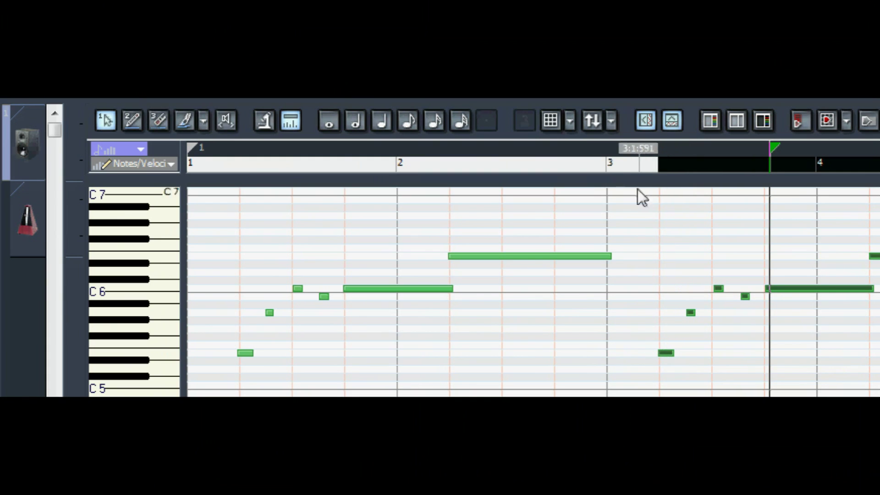
# Step: Lower the C6 note in bar 3 to B5 and replay the phrase
pyautogui.click(607, 167)
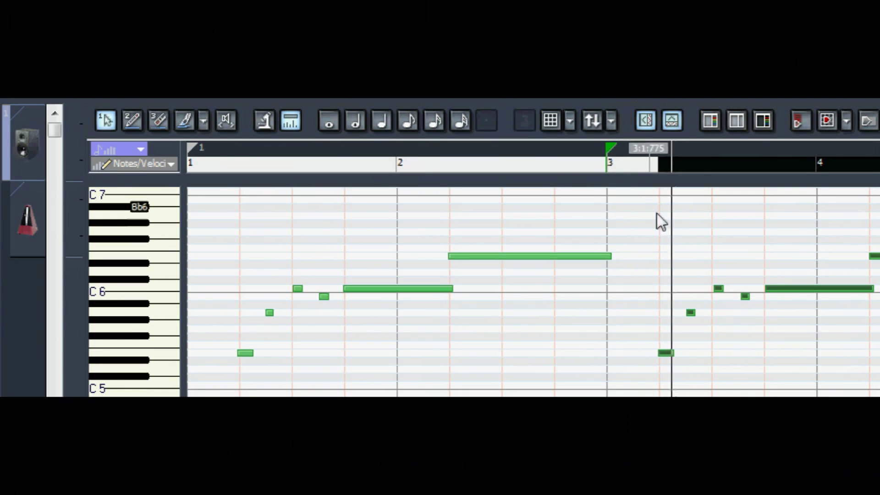
pyautogui.click(672, 257)
pyautogui.click(694, 316)
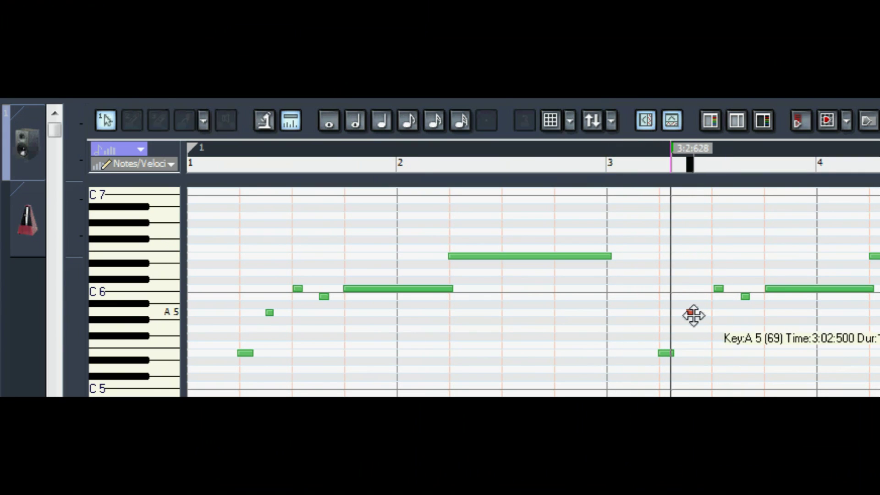
pyautogui.moveTo(718, 288); pyautogui.dragTo(718, 296)
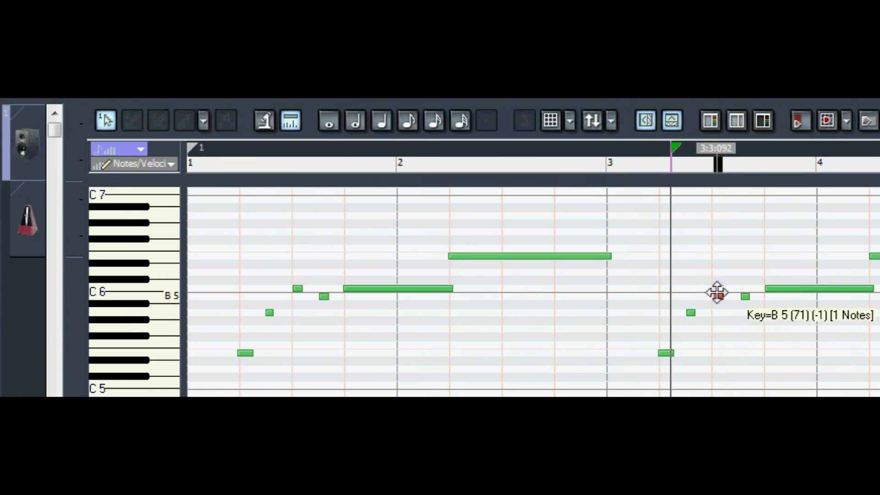
pyautogui.click(639, 166)
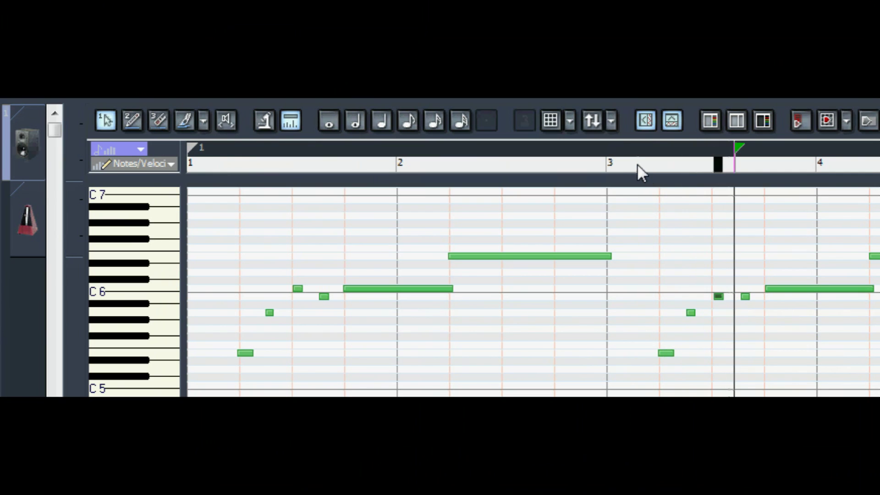
# Step: Lower the A5 by one semitone, the next short note by two, and the long C6 to B5
pyautogui.click(691, 312)
pyautogui.moveTo(691, 312); pyautogui.dragTo(691, 320)
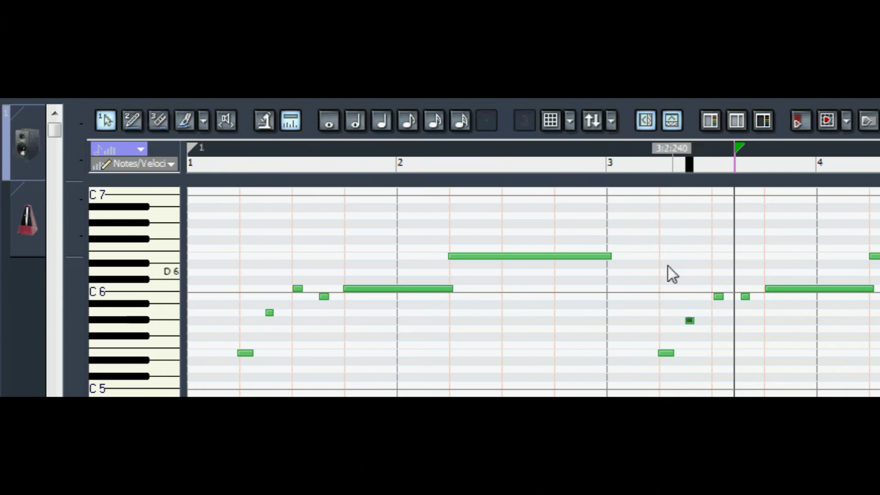
pyautogui.click(596, 164)
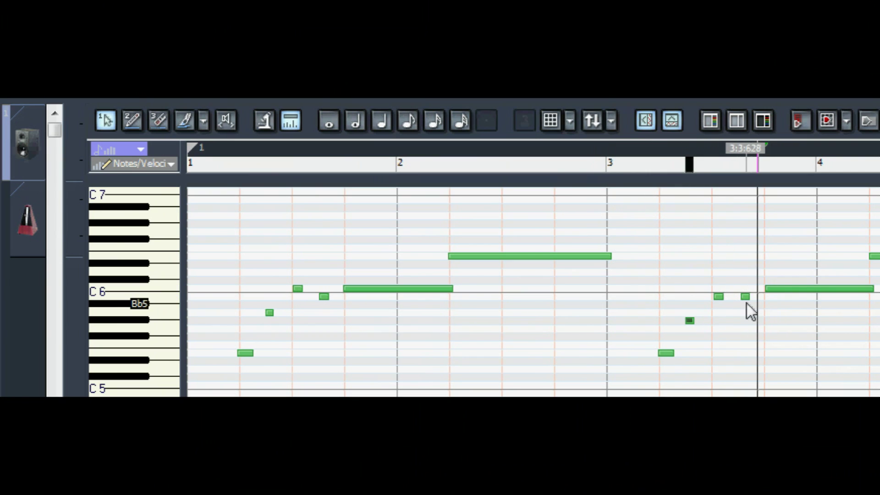
pyautogui.moveTo(743, 298); pyautogui.dragTo(742, 313)
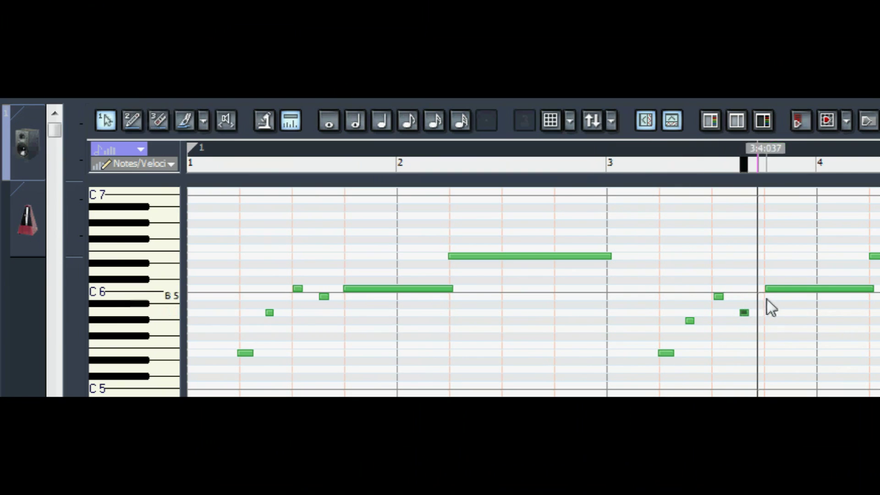
pyautogui.moveTo(778, 291); pyautogui.dragTo(779, 296)
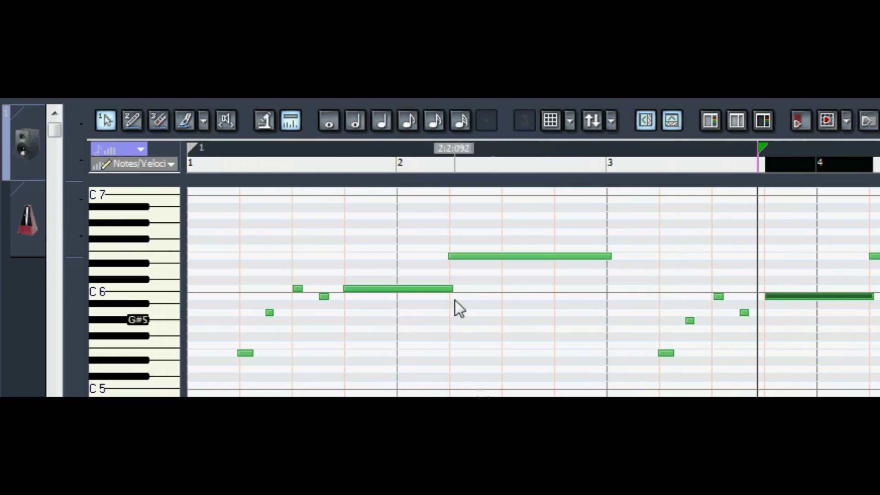
pyautogui.click(555, 167)
pyautogui.press('space')
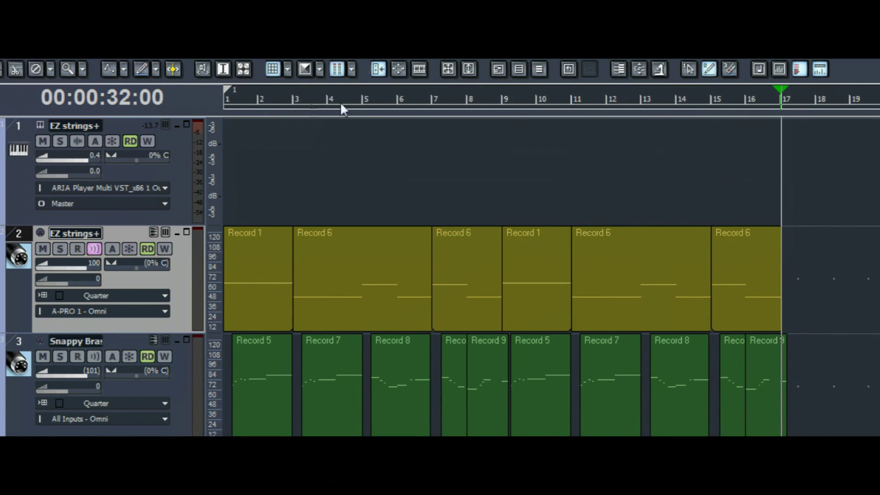
# Step: Insert marker 2 at bar 9
pyautogui.click(503, 101)
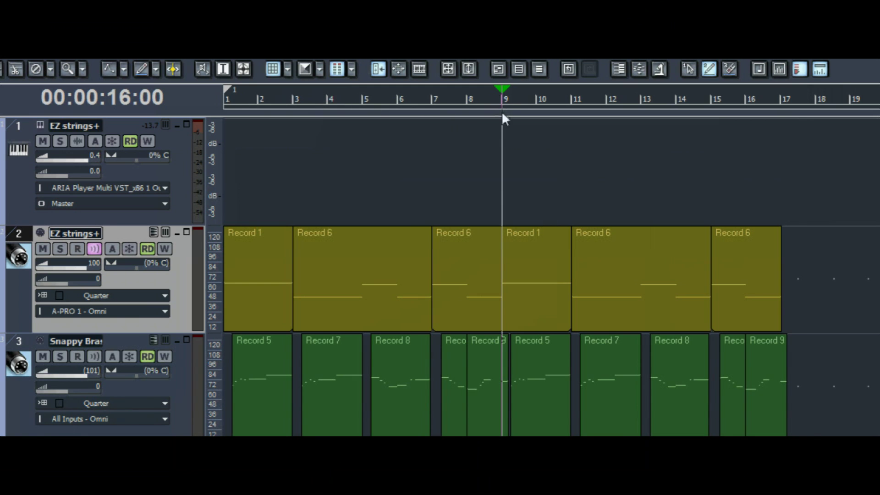
pyautogui.press('F11')
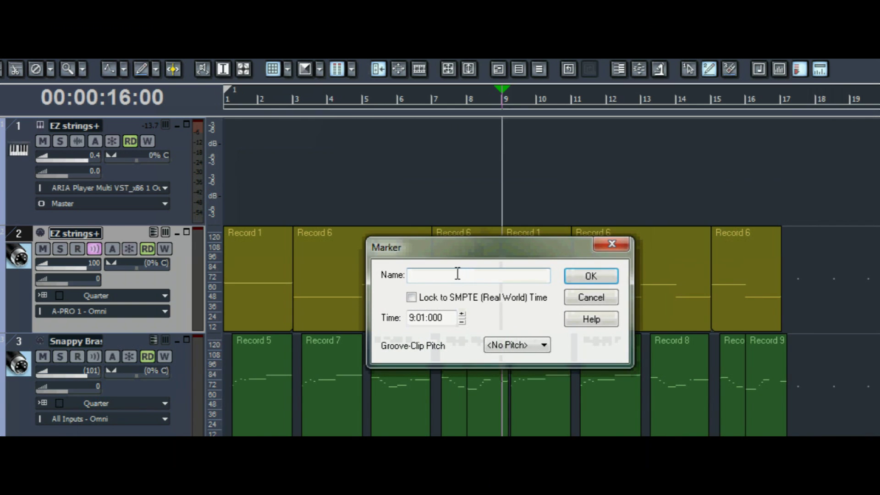
pyautogui.click(583, 279)
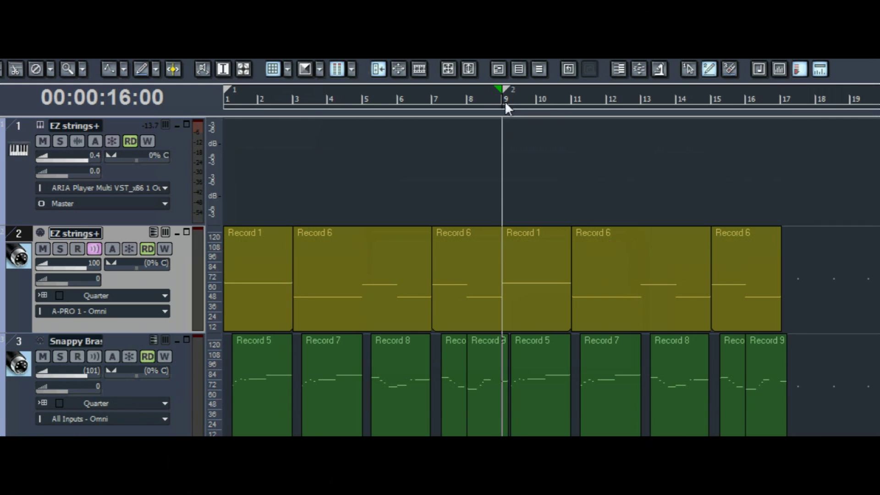
# Step: Insert marker 3 at bar 17 and play into it from bar 16
pyautogui.click(780, 99)
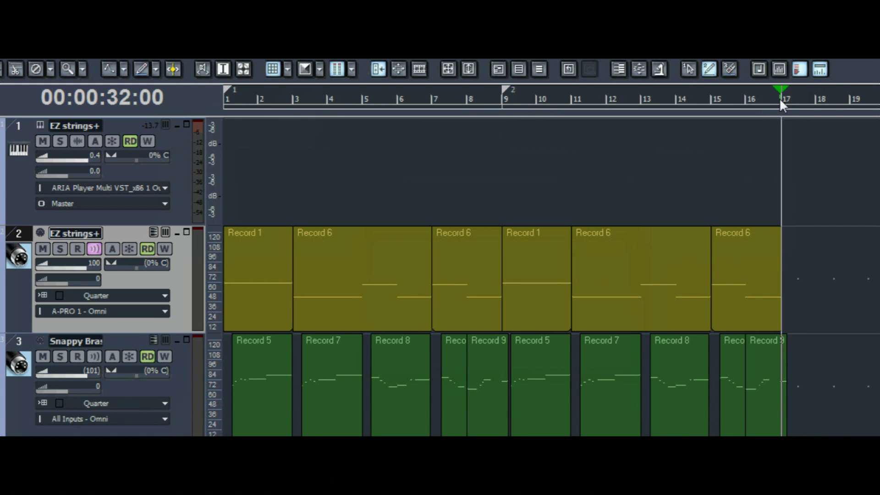
pyautogui.press('F11')
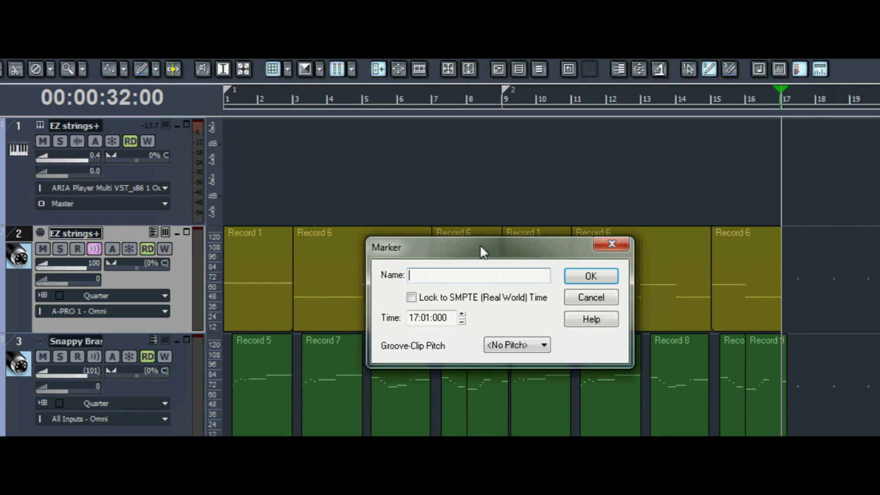
pyautogui.write('3')
pyautogui.click(578, 278)
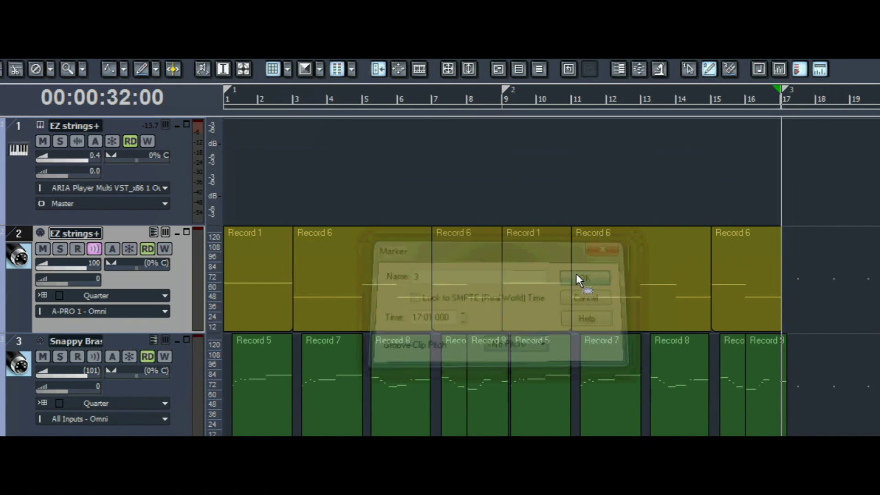
pyautogui.click(741, 101)
pyautogui.press('space')
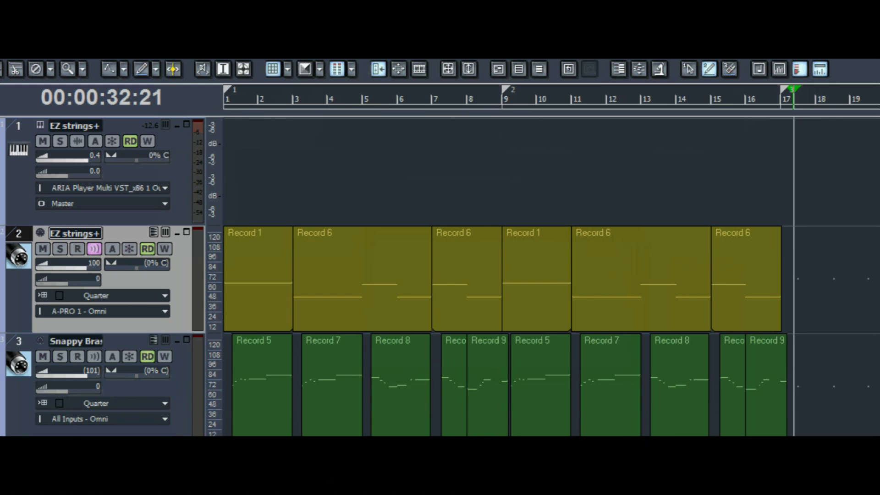
# Step: Delete the stray note just past bar 17 in an enlarged piano roll, then collapse it
pyautogui.doubleClick(549, 291)
pyautogui.moveTo(548, 291); pyautogui.dragTo(535, 154)
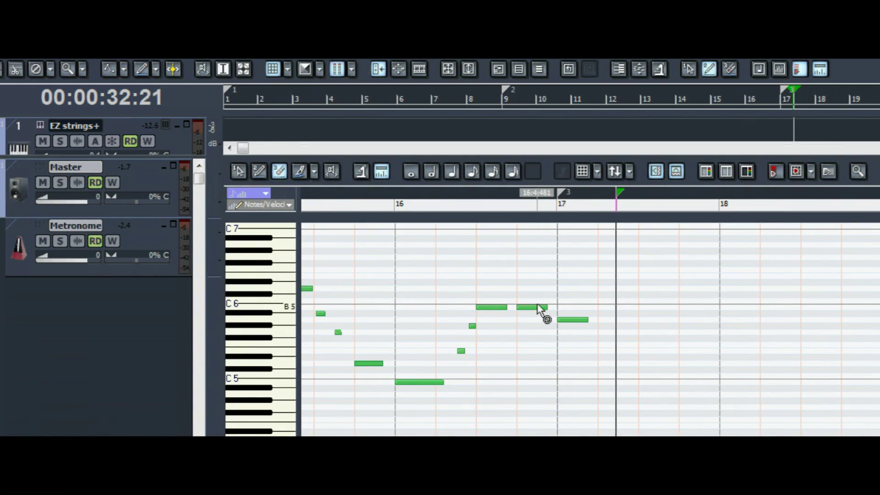
pyautogui.click(497, 208)
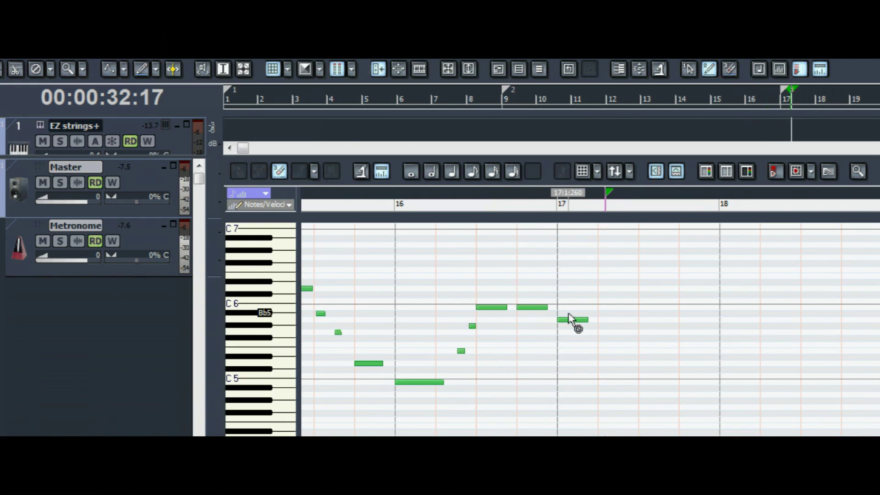
pyautogui.click(570, 320)
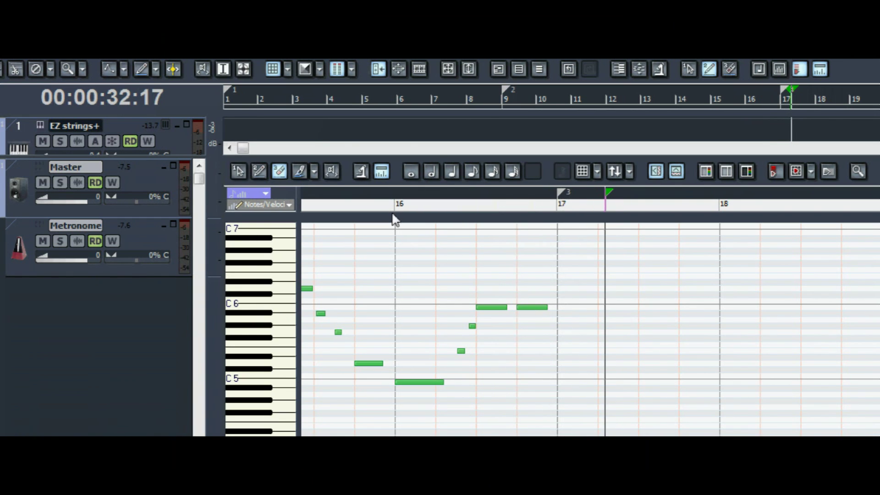
pyautogui.moveTo(497, 156); pyautogui.dragTo(500, 436)
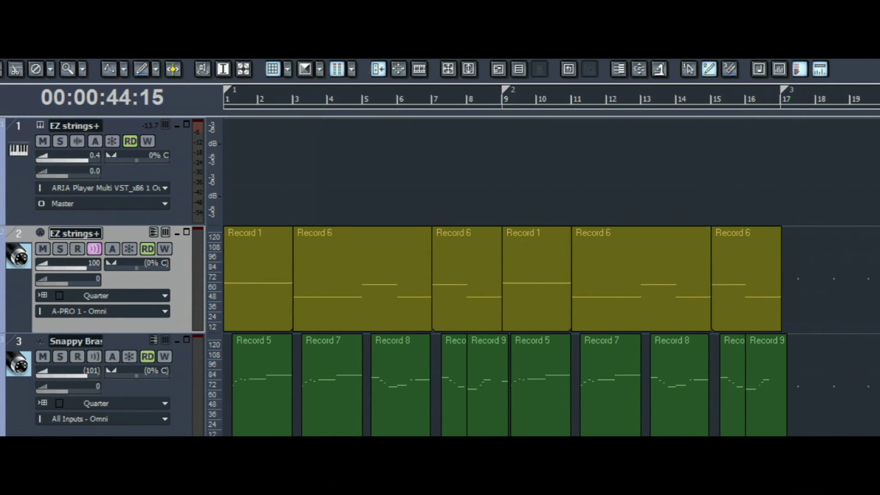
# Step: Add a Record 10 clip on the EZ strings+ track at bar 17 and play from bar 15
pyautogui.moveTo(876, 275); pyautogui.dragTo(794, 275)
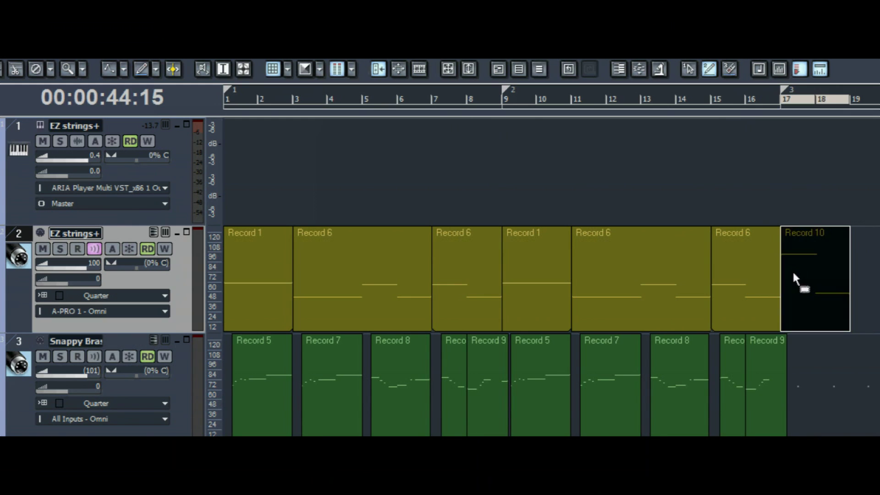
pyautogui.click(702, 101)
pyautogui.press('space')
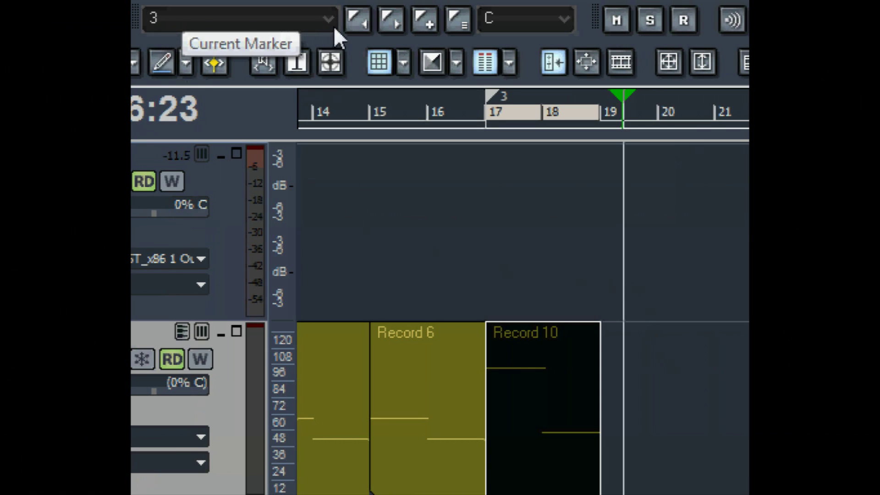
pyautogui.click(362, 22)
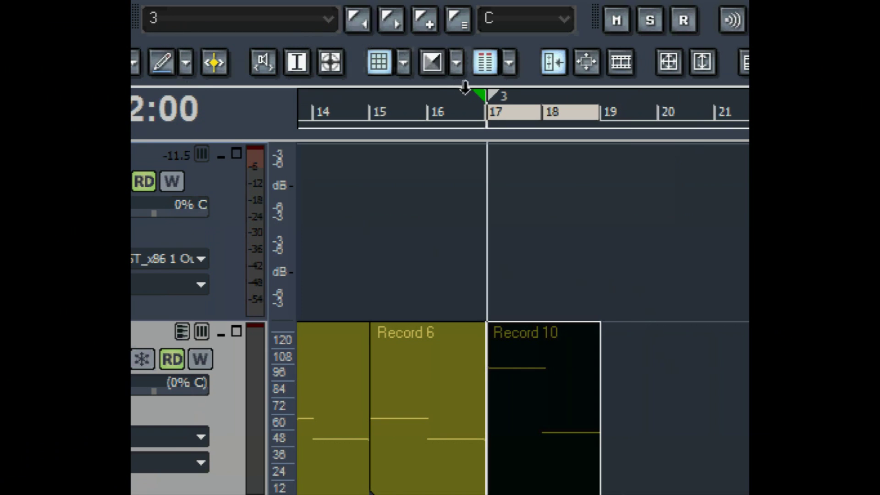
pyautogui.click(356, 25)
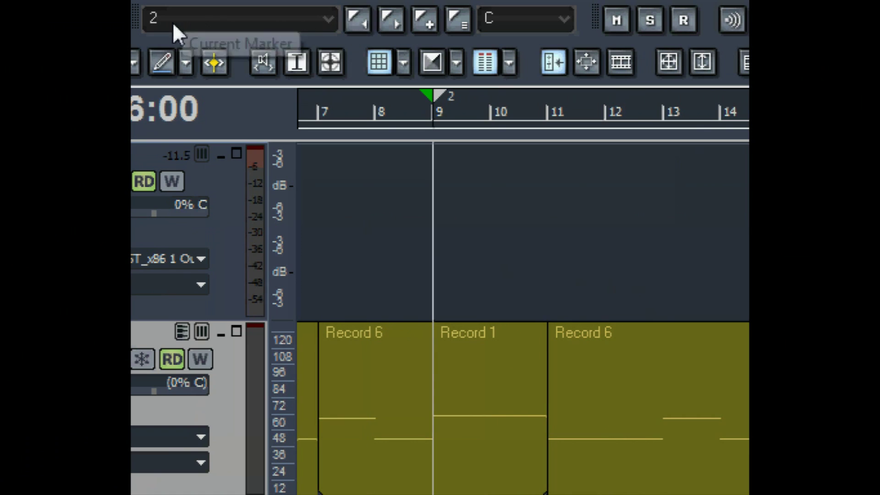
pyautogui.click(357, 21)
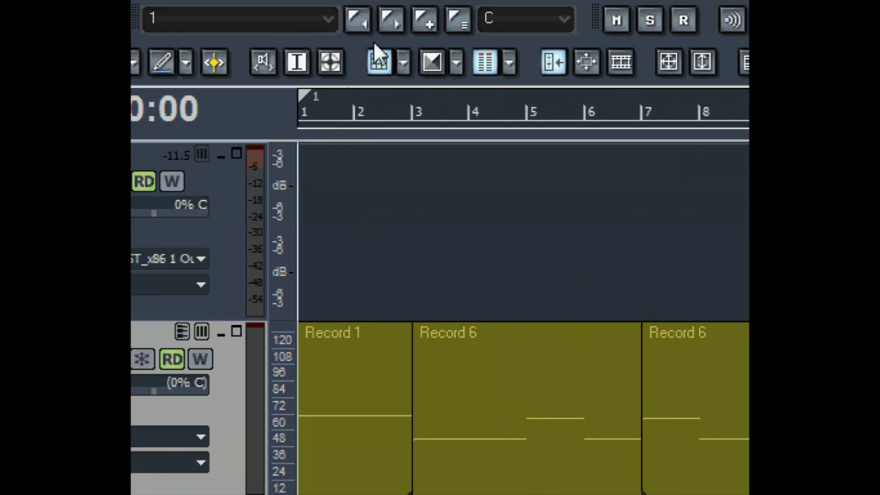
pyautogui.click(390, 21)
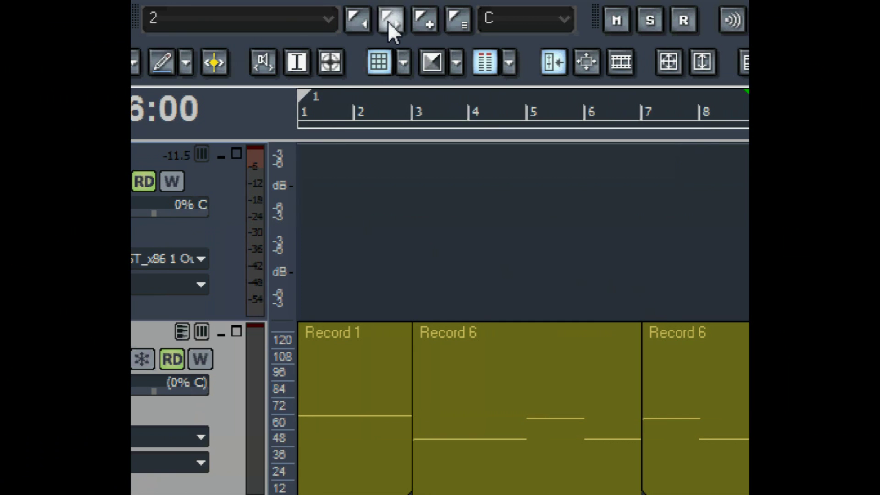
pyautogui.click(388, 21)
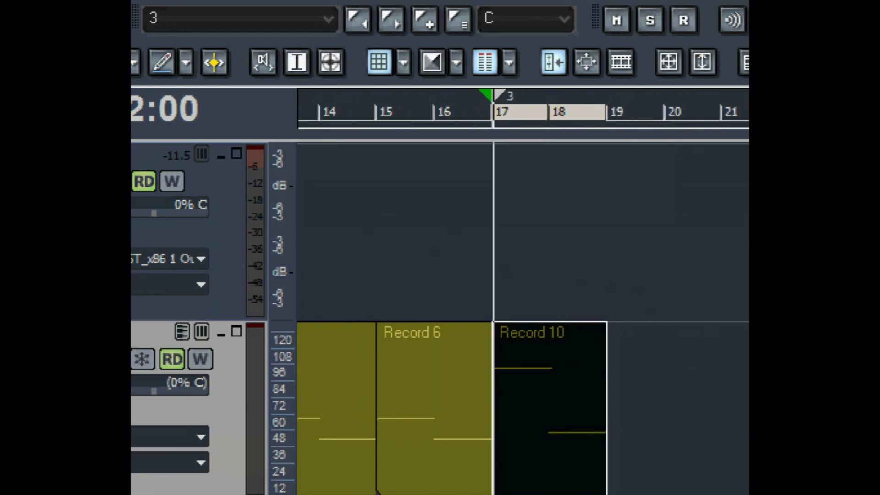
# Step: Play and stop the bridge, then return the playback position to bar 16
pyautogui.scroll(-3, 544, 312)
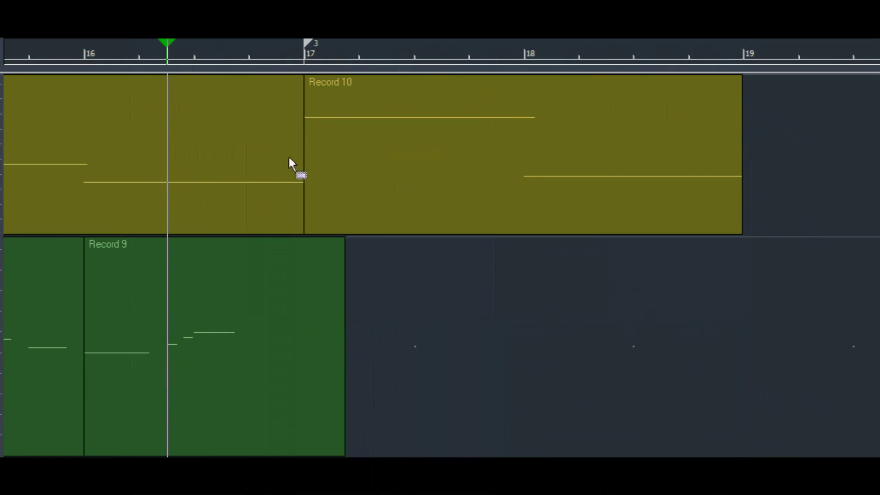
pyautogui.press('space')
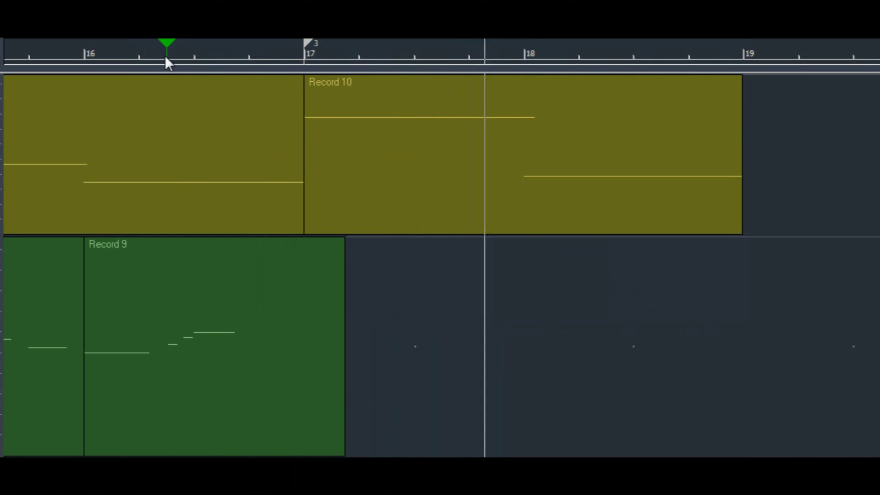
pyautogui.press('space')
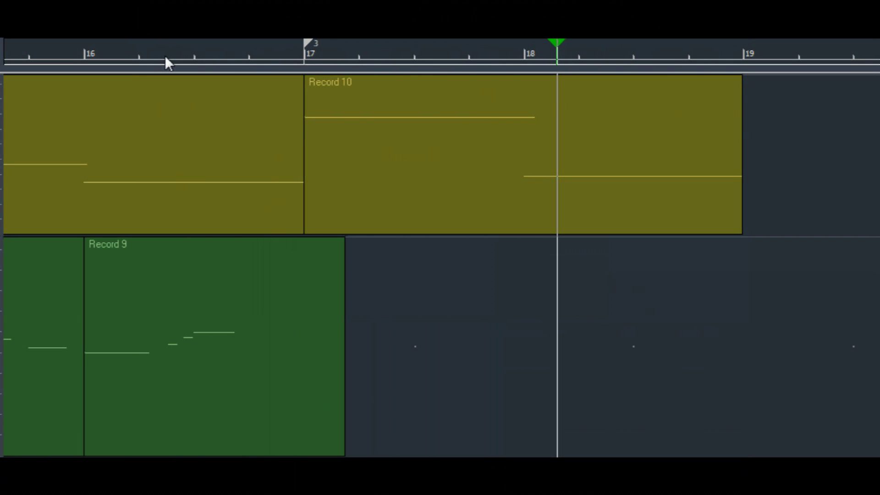
pyautogui.click(166, 58)
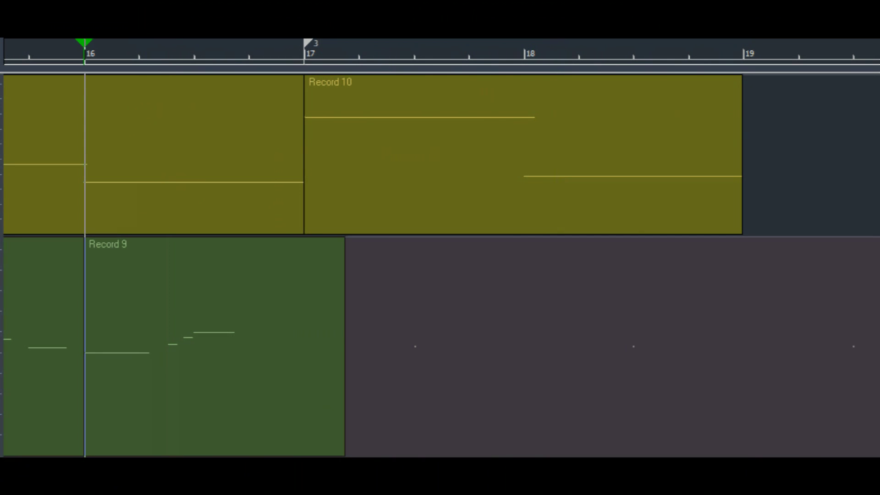